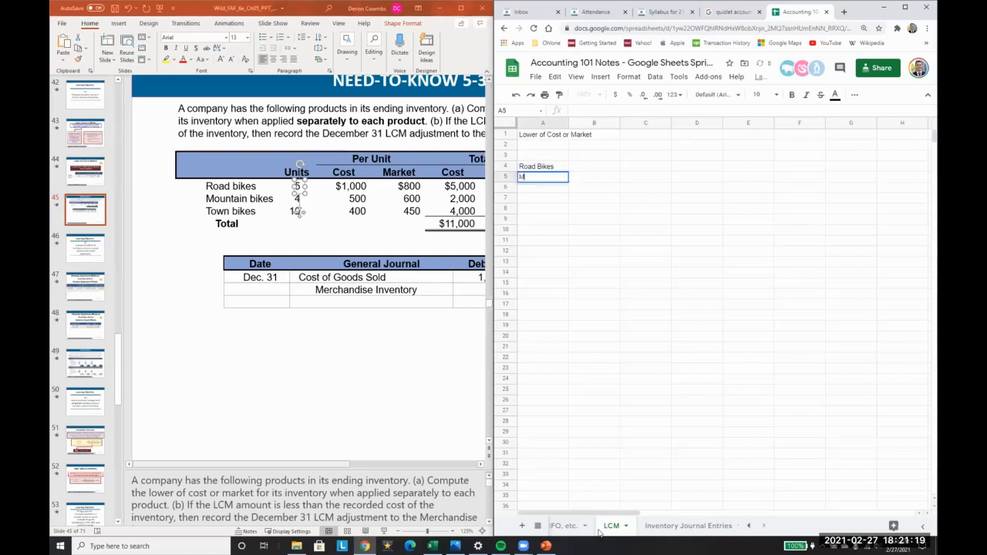
Step: Enter Mountain Bikes and Town Bikes as the remaining item names below Road Bikes
{"action": "type", "text": "tain Bikes"}
{"action": "key", "text": "Return"}
{"action": "type", "text": "Town Pi"}
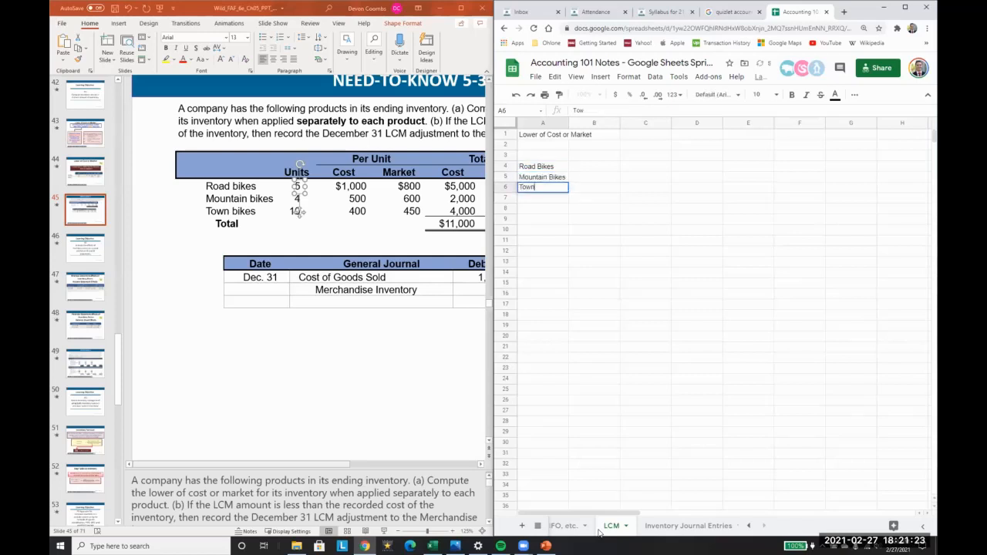
{"action": "key", "text": "BackSpace"}
{"action": "key", "text": "BackSpace"}
{"action": "type", "text": "Bikes"}
{"action": "key", "text": "Tab"}
{"action": "key", "text": "Up"}
{"action": "key", "text": "Up"}
Step: Add two-line headers 'Per Unit / Cost' and 'Per Unit / Market' beside the items
{"action": "key", "text": "Up"}
{"action": "type", "text": "Per Unit"}
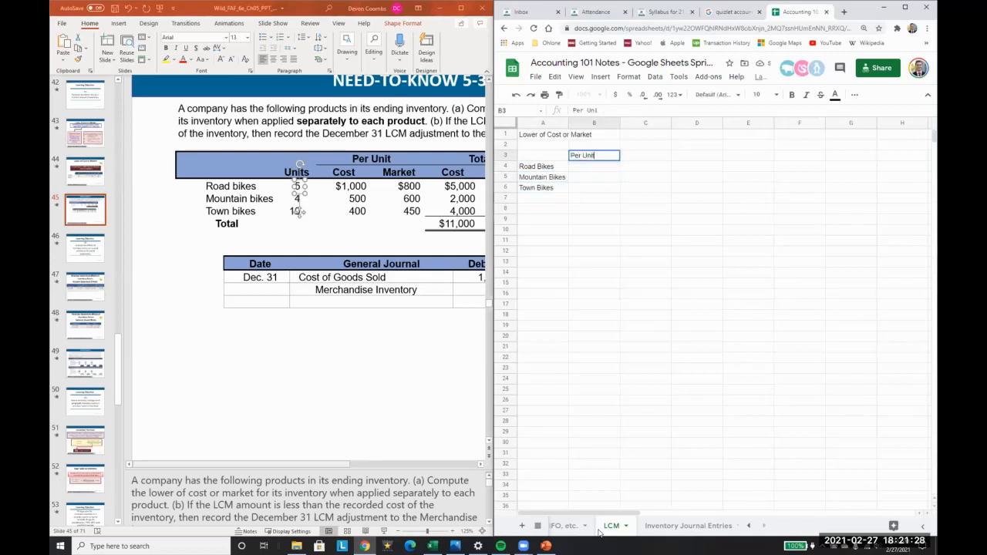
{"action": "key", "text": "Return"}
{"action": "type", "text": "Cost"}
{"action": "key", "text": "Tab"}
{"action": "key", "text": "Up"}
{"action": "key", "text": "Left"}
{"action": "key", "text": "ctrl+c"}
{"action": "key", "text": "Right"}
{"action": "key", "text": "ctrl+v"}
{"action": "key", "text": "Down"}
{"action": "type", "text": "Market"}
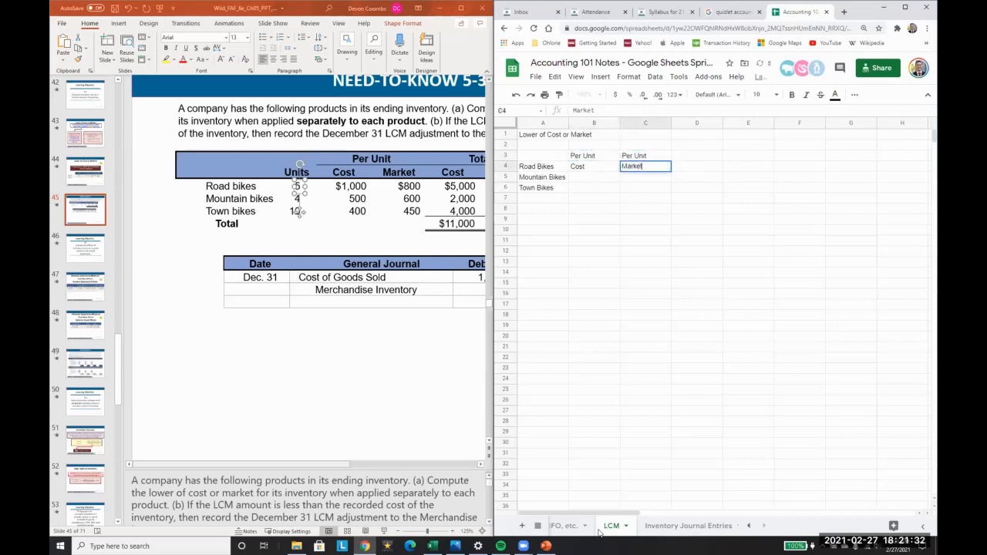
{"action": "key", "text": "Return"}
Step: Shift the Per Unit Cost and Market header block one column to the right
{"action": "key", "text": "Left"}
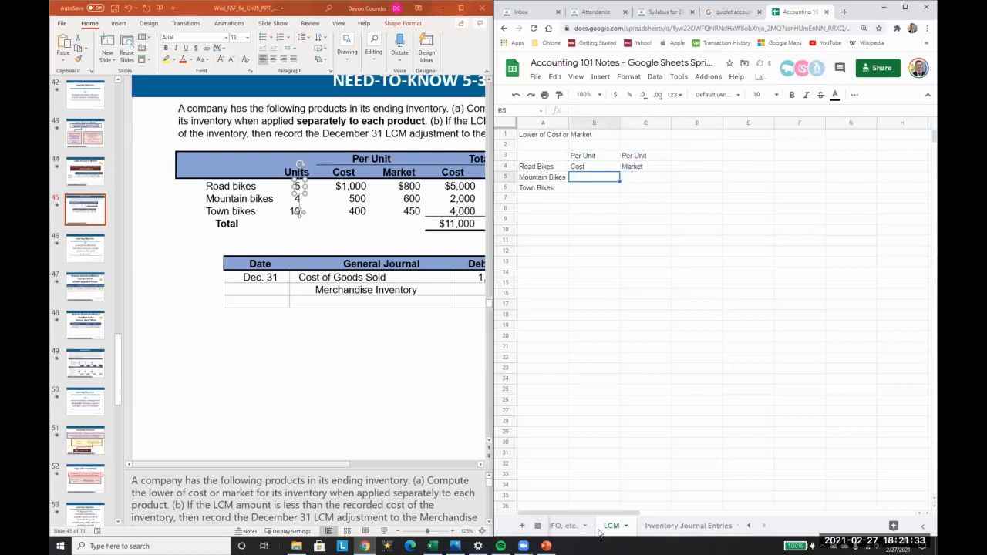
{"action": "key", "text": "Up"}
{"action": "key", "text": "Up"}
{"action": "key", "text": "shift+Right"}
{"action": "key", "text": "shift+Down"}
{"action": "key", "text": "ctrl+x"}
{"action": "key", "text": "Right"}
{"action": "key", "text": "ctrl+v"}
{"action": "key", "text": "Left"}
{"action": "key", "text": "Down"}
Step: Add a 'Units' header in column B, correcting the typos
{"action": "type", "text": "Unoit"}
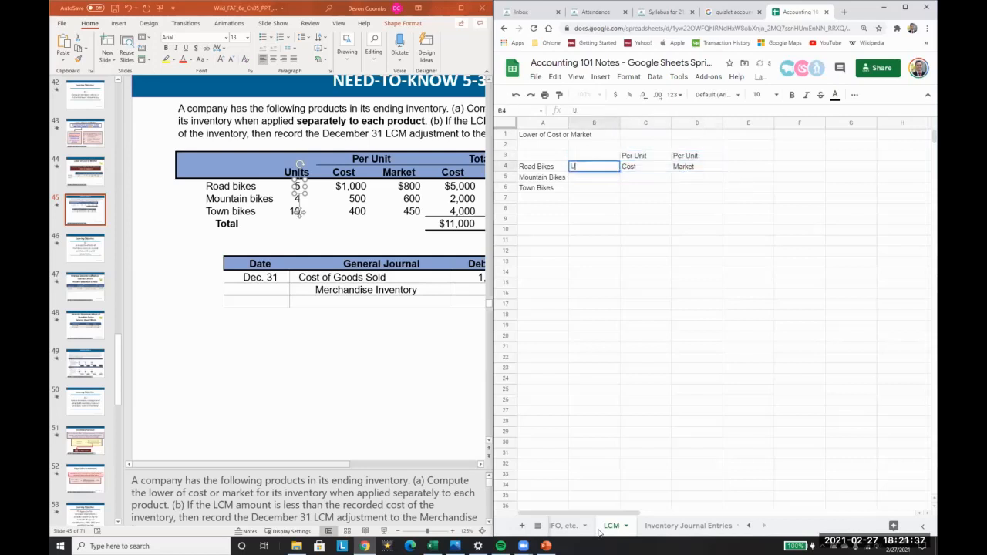
{"action": "key", "text": "Escape"}
{"action": "key", "text": "Up"}
{"action": "type", "text": "UI"}
{"action": "key", "text": "BackSpace"}
{"action": "key", "text": "BackSpace"}
{"action": "type", "text": "UIits"}
{"action": "key", "text": "Return"}
Step: Move the Per Unit Cost and Market headers up one row, into rows 2–3
{"action": "key", "text": "Up"}
{"action": "key", "text": "Right"}
{"action": "key", "text": "shift+Right"}
{"action": "key", "text": "shift+Down"}
{"action": "key", "text": "ctrl+x"}
{"action": "key", "text": "Up"}
{"action": "key", "text": "ctrl+v"}
{"action": "key", "text": "Down"}
{"action": "key", "text": "Down"}
{"action": "key", "text": "Left"}
Step: Enter units 5, 4 and 10 in B4:B6
{"action": "type", "text": "5"}
{"action": "key", "text": "Return"}
{"action": "type", "text": "4"}
{"action": "key", "text": "Return"}
{"action": "type", "text": "10"}
{"action": "key", "text": "Return"}
Step: Enter per-unit costs 1000, 500 and 400 in C4:C6
{"action": "key", "text": "Up"}
{"action": "key", "text": "Up"}
{"action": "key", "text": "Right"}
{"action": "key", "text": "Up"}
{"action": "type", "text": "1000"}
{"action": "key", "text": "Return"}
{"action": "type", "text": "500"}
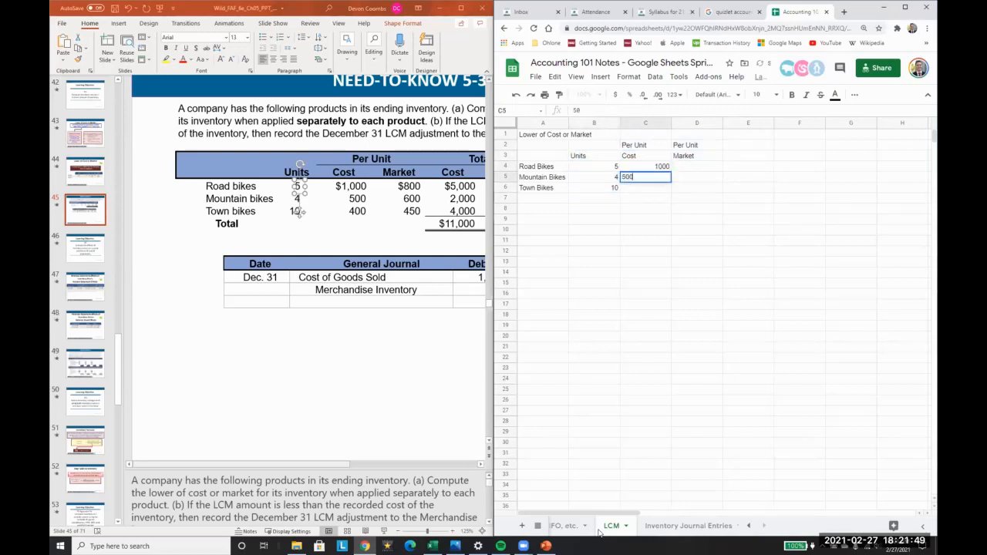
{"action": "key", "text": "Return"}
{"action": "type", "text": "400"}
{"action": "key", "text": "Return"}
Step: Enter per-unit market values 800, 600 and 450 in D4:D6
{"action": "key", "text": "Up"}
{"action": "key", "text": "Right"}
{"action": "key", "text": "Up"}
{"action": "key", "text": "Up"}
{"action": "type", "text": "800"}
{"action": "key", "text": "Return"}
{"action": "type", "text": "600"}
{"action": "key", "text": "Return"}
{"action": "type", "text": "450"}
{"action": "key", "text": "Return"}
{"action": "key", "text": "Up"}
{"action": "key", "text": "Right"}
{"action": "key", "text": "Up"}
{"action": "key", "text": "Up"}
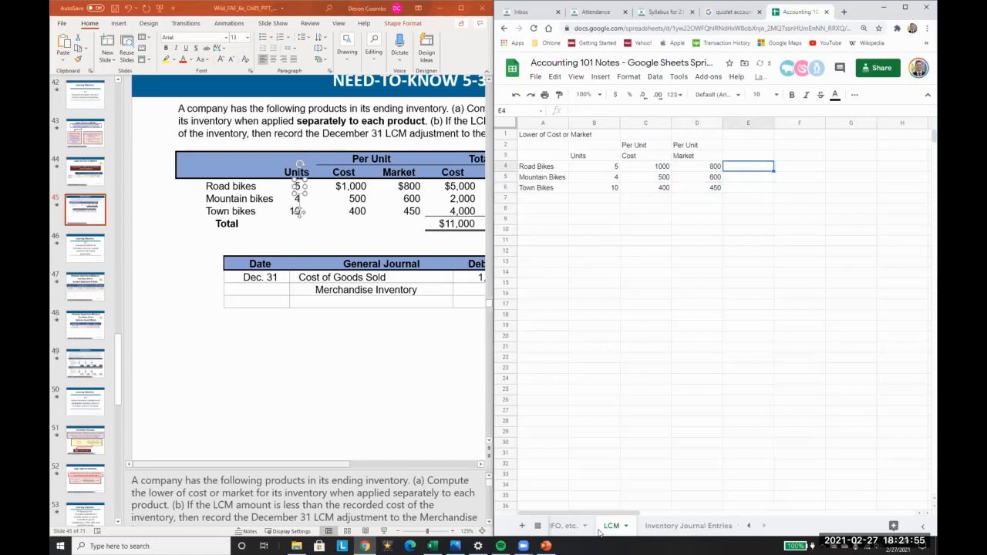
{"action": "key", "text": "Up"}
{"action": "key", "text": "Up"}
Step: Add 'Total' headers in E2 and F2 with 'Cost' beneath in E3
{"action": "type", "text": "Tot"}
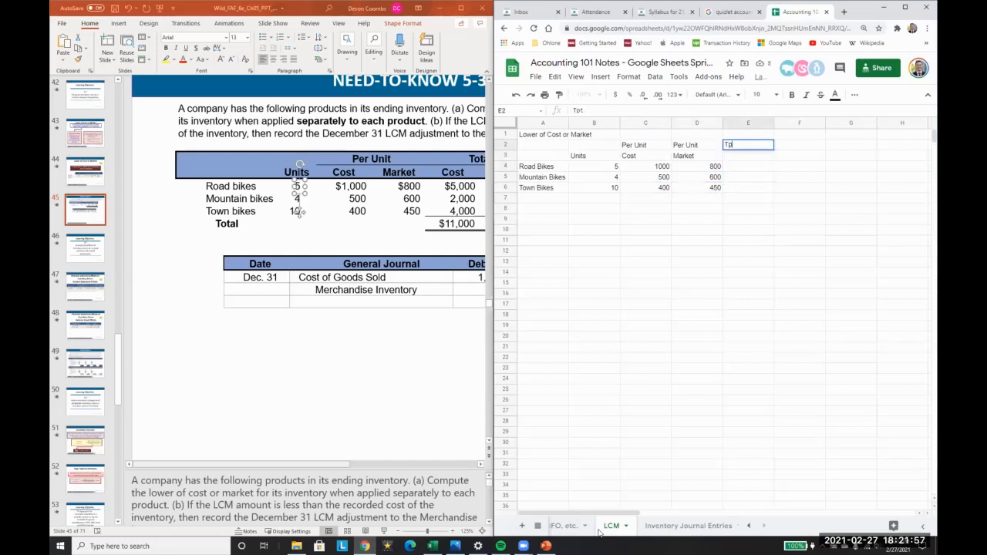
{"action": "type", "text": "al"}
{"action": "key", "text": "Tab"}
{"action": "type", "text": "Total"}
{"action": "key", "text": "Return"}
{"action": "key", "text": "Left"}
{"action": "key", "text": "Right"}
{"action": "type", "text": "Cost"}
{"action": "key", "text": "Return"}
Step: Compute total cost with =B4*C4 in E4 and fill it down to E6
{"action": "type", "text": "="}
{"action": "key", "text": "Left"}
{"action": "key", "text": "Left"}
{"action": "key", "text": "Left"}
{"action": "type", "text": "*"}
{"action": "key", "text": "Left"}
{"action": "key", "text": "Left"}
{"action": "key", "text": "Return"}
{"action": "key", "text": "Up"}
{"action": "key", "text": "ctrl+c"}
{"action": "key", "text": "Down"}
{"action": "key", "text": "ctrl+v"}
Step: Add the 'Market' header in F3 and fill =B4*D4 down F4:F6
{"action": "key", "text": "Down"}
{"action": "key", "text": "ctrl+v"}
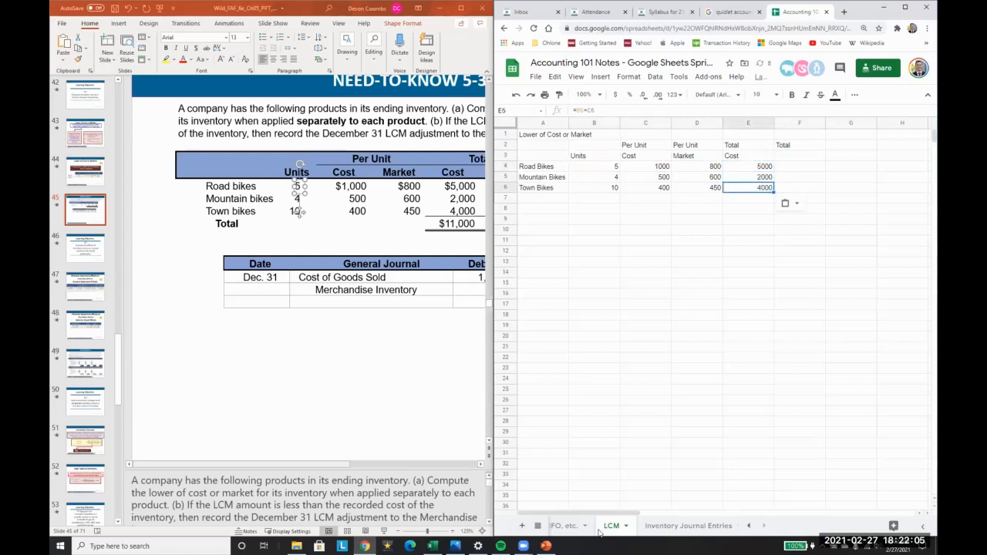
{"action": "key", "text": "Right"}
{"action": "key", "text": "Up"}
{"action": "key", "text": "Up"}
{"action": "key", "text": "Up"}
{"action": "type", "text": "Market"}
{"action": "key", "text": "Return"}
{"action": "type", "text": "="}
{"action": "key", "text": "Left"}
{"action": "key", "text": "Left"}
{"action": "key", "text": "Left"}
{"action": "key", "text": "Left"}
{"action": "type", "text": "*"}
{"action": "key", "text": "Left"}
{"action": "key", "text": "Left"}
{"action": "key", "text": "Return"}
{"action": "key", "text": "Down"}
{"action": "key", "text": "ctrl+v"}
{"action": "key", "text": "Down"}
{"action": "key", "text": "ctrl+v"}
{"action": "key", "text": "Right"}
{"action": "key", "text": "Up"}
{"action": "key", "text": "Up"}
{"action": "key", "text": "Up"}
Step: Add a 'Difference' column with =E4-F4 filled down G4:G6 (1000, -400, -500)
{"action": "type", "text": "Difference"}
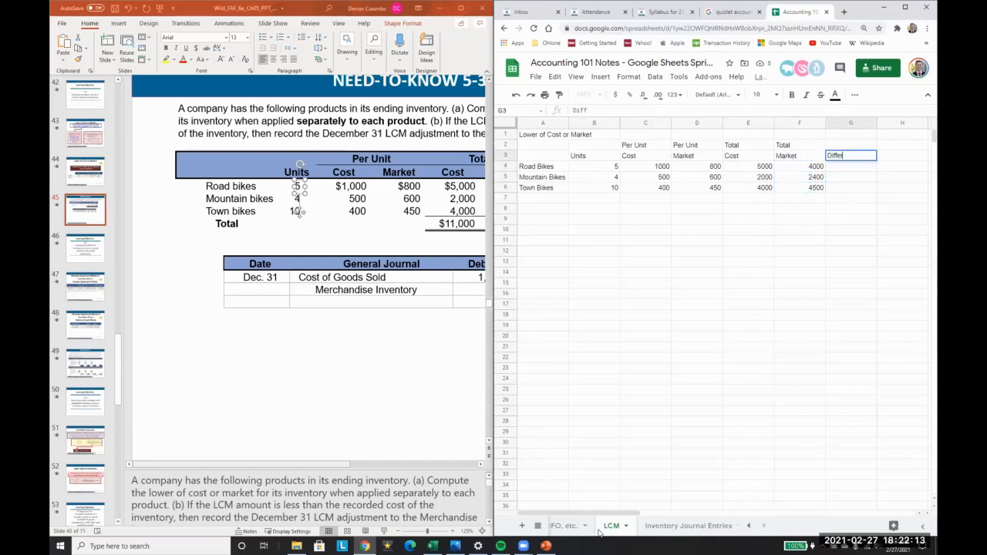
{"action": "key", "text": "Return"}
{"action": "type", "text": "="}
{"action": "key", "text": "Left"}
{"action": "key", "text": "Left"}
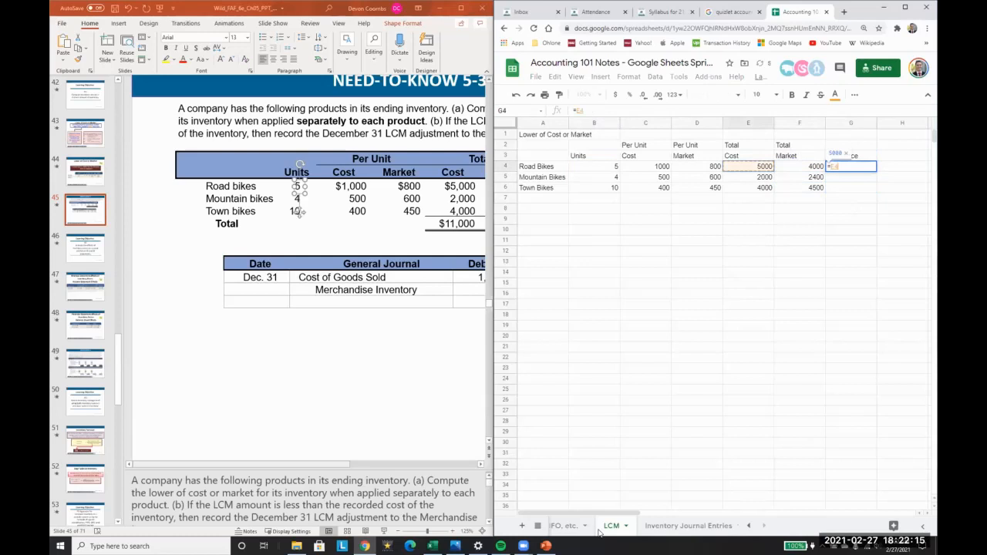
{"action": "key", "text": "Right"}
{"action": "key", "text": "Left"}
{"action": "type", "text": "-"}
{"action": "key", "text": "Left"}
{"action": "key", "text": "Return"}
{"action": "key", "text": "Up"}
{"action": "key", "text": "Down"}
{"action": "key", "text": "ctrl+v"}
{"action": "key", "text": "Down"}
{"action": "key", "text": "ctrl+v"}
Step: Total the differences with =SUM(G4:G6) in G7, giving 100
{"action": "key", "text": "Down"}
{"action": "type", "text": "=sum("}
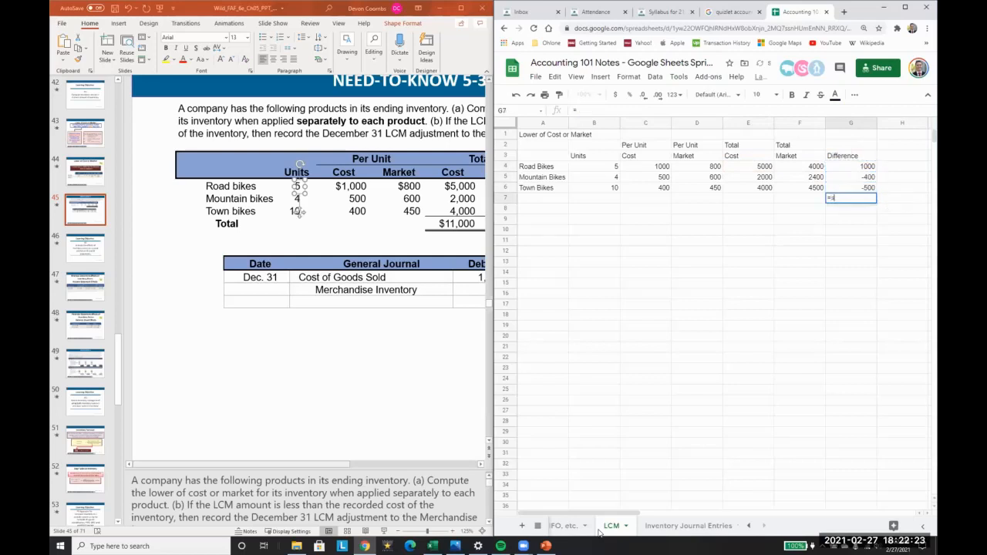
{"action": "key", "text": "Up"}
{"action": "key", "text": "shift+Up"}
{"action": "key", "text": "shift+Up"}
{"action": "key", "text": "Return"}
{"action": "key", "text": "Left"}
{"action": "key", "text": "Left"}
{"action": "key", "text": "Left"}
{"action": "key", "text": "Left"}
{"action": "key", "text": "Left"}
{"action": "key", "text": "Left"}
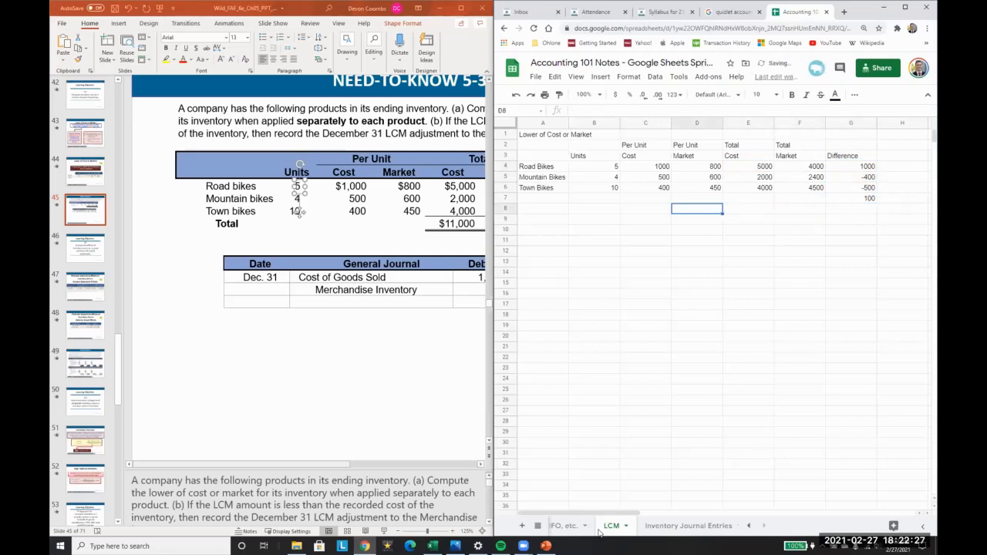
{"action": "key", "text": "Down"}
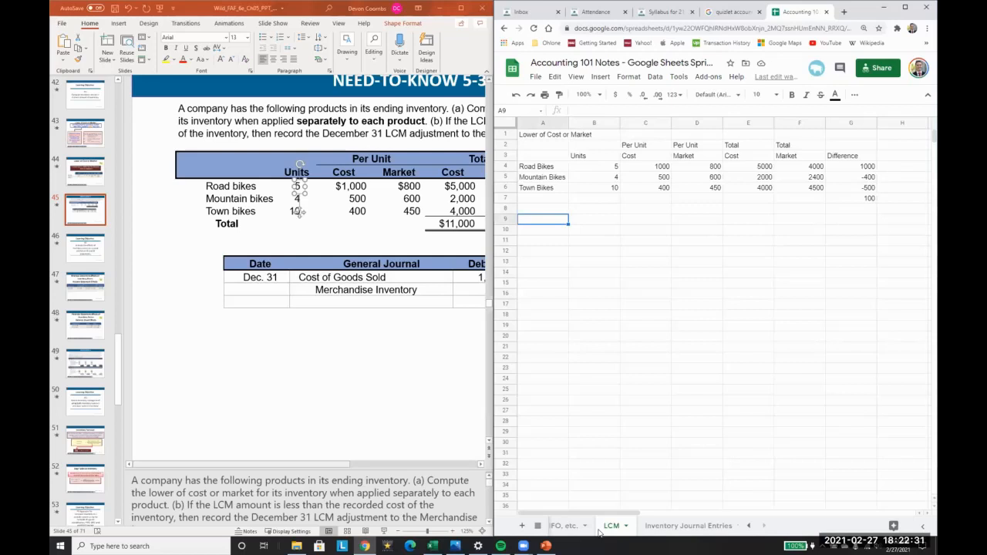
Step: Undo the stray 'Total' on the slide and add the heading 'Total Adjustment By Item' in A11
{"action": "left_click", "coordinate": [323, 467]}
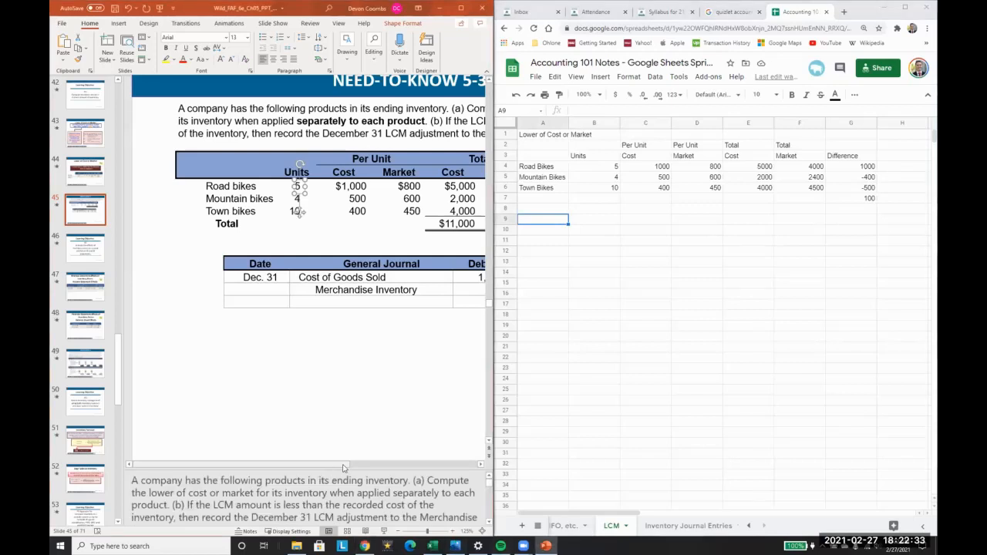
{"action": "left_click_drag", "start_coordinate": [337, 468], "coordinate": [390, 467]}
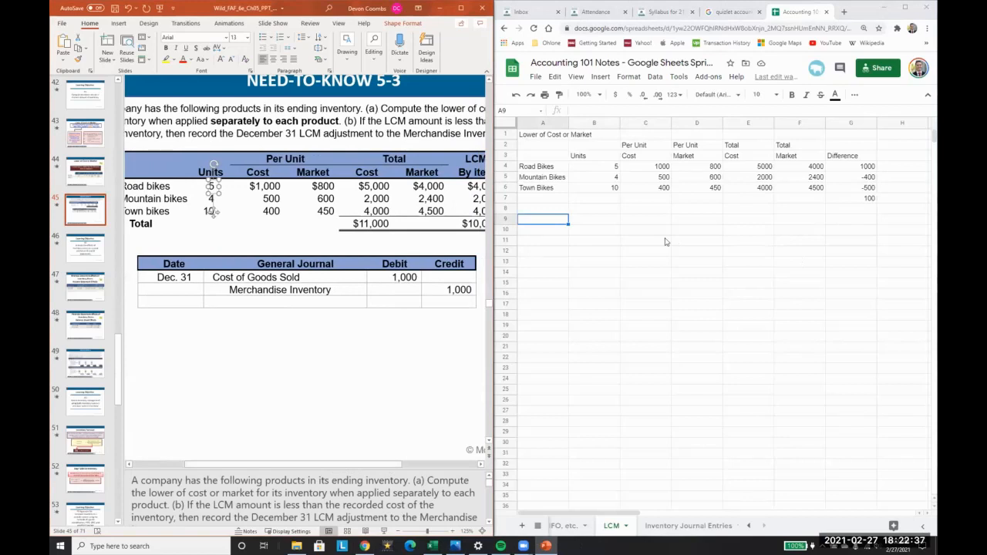
{"action": "type", "text": "Total"}
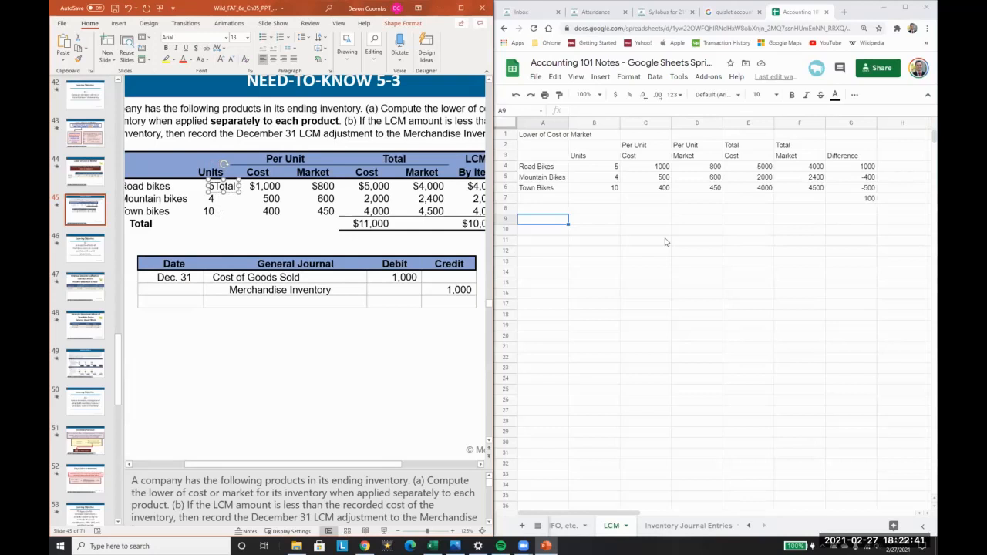
{"action": "key", "text": "ctrl+z"}
{"action": "left_click", "coordinate": [665, 242]}
{"action": "key", "text": "Left"}
{"action": "key", "text": "Left"}
{"action": "key", "text": "Left"}
{"action": "type", "text": "Total Adjustm"}
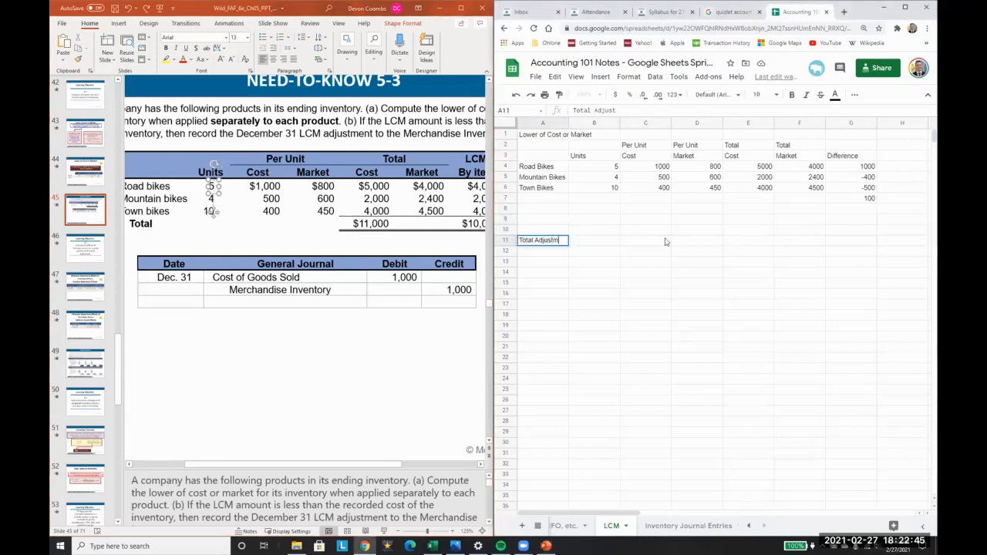
{"action": "type", "text": "ent by"}
{"action": "key", "text": "BackSpace"}
{"action": "key", "text": "BackSpace"}
{"action": "type", "text": "By Item"}
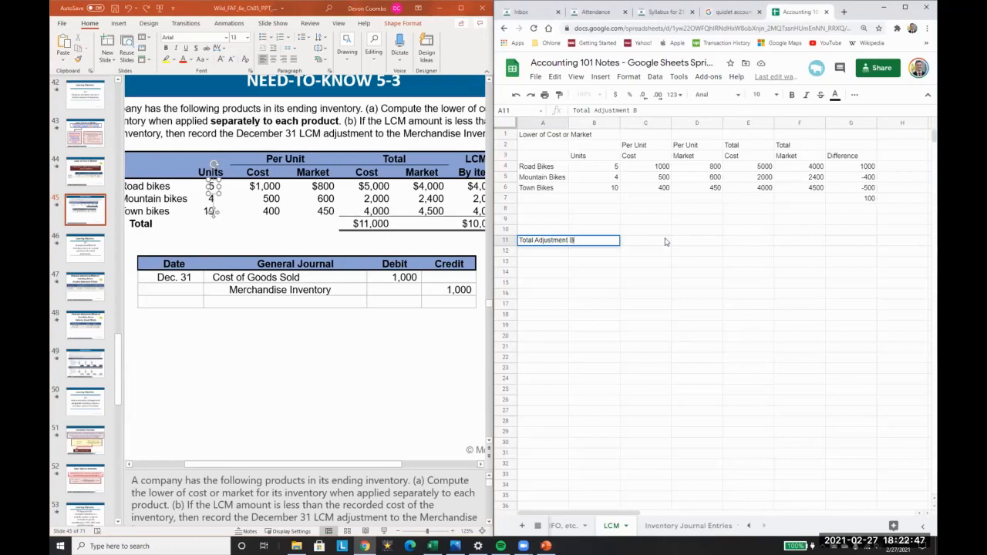
{"action": "key", "text": "Return"}
Step: Reverse the Difference formula in G4 to =F4-E4 and copy it down through G6, giving a -100 total
{"action": "key", "text": "Up"}
{"action": "key", "text": "Up"}
{"action": "key", "text": "Up"}
{"action": "key", "text": "Up"}
{"action": "key", "text": "Up"}
{"action": "key", "text": "Up"}
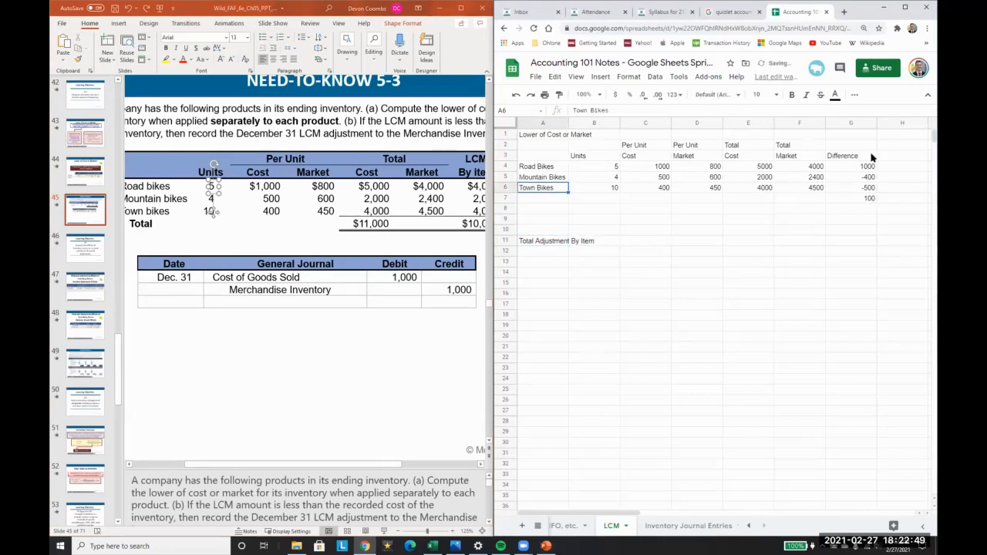
{"action": "left_click", "coordinate": [865, 168]}
{"action": "type", "text": "="}
{"action": "left_click", "coordinate": [815, 170]}
{"action": "type", "text": "-"}
{"action": "left_click", "coordinate": [760, 167]}
{"action": "key", "text": "Return"}
{"action": "key", "text": "Up"}
{"action": "key", "text": "ctrl+c"}
{"action": "key", "text": "Down"}
{"action": "key", "text": "ctrl+v"}
{"action": "key", "text": "Down"}
{"action": "key", "text": "ctrl+v"}
{"action": "key", "text": "Down"}
{"action": "key", "text": "Down"}
{"action": "key", "text": "Down"}
{"action": "key", "text": "Down"}
{"action": "key", "text": "Down"}
{"action": "key", "text": "Down"}
{"action": "key", "text": "Down"}
{"action": "key", "text": "Left"}
{"action": "key", "text": "Left"}
{"action": "key", "text": "Left"}
{"action": "key", "text": "Left"}
{"action": "key", "text": "Left"}
{"action": "key", "text": "Left"}
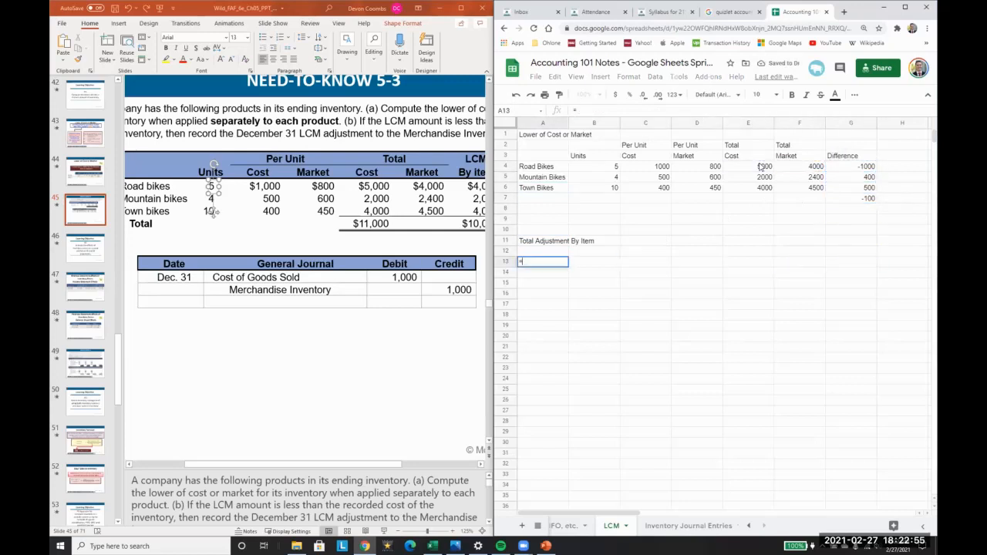
Step: Enter COGS in B13 with amount =-G4 (1000) in C13
{"action": "key", "text": "Right"}
{"action": "type", "text": "COGS"}
{"action": "key", "text": "Tab"}
{"action": "type", "text": "="}
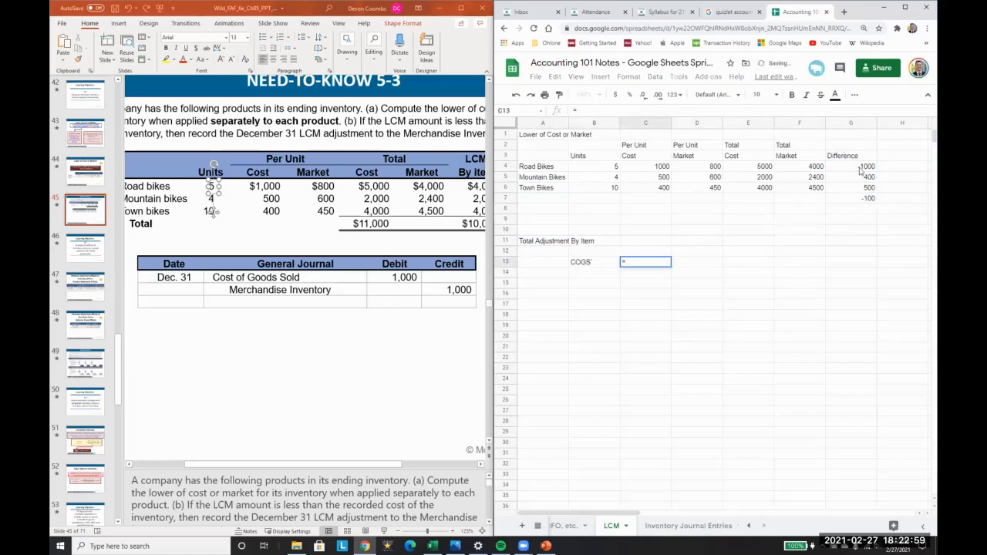
{"action": "left_click", "coordinate": [845, 168]}
{"action": "left_click", "coordinate": [580, 111]}
{"action": "type", "text": "-"}
{"action": "key", "text": "Return"}
Step: Credit Inventory in C14 with =-G4 (1000) in D14, then review the entry
{"action": "type", "text": "Inventory"}
{"action": "key", "text": "Tab"}
{"action": "type", "text": "=-"}
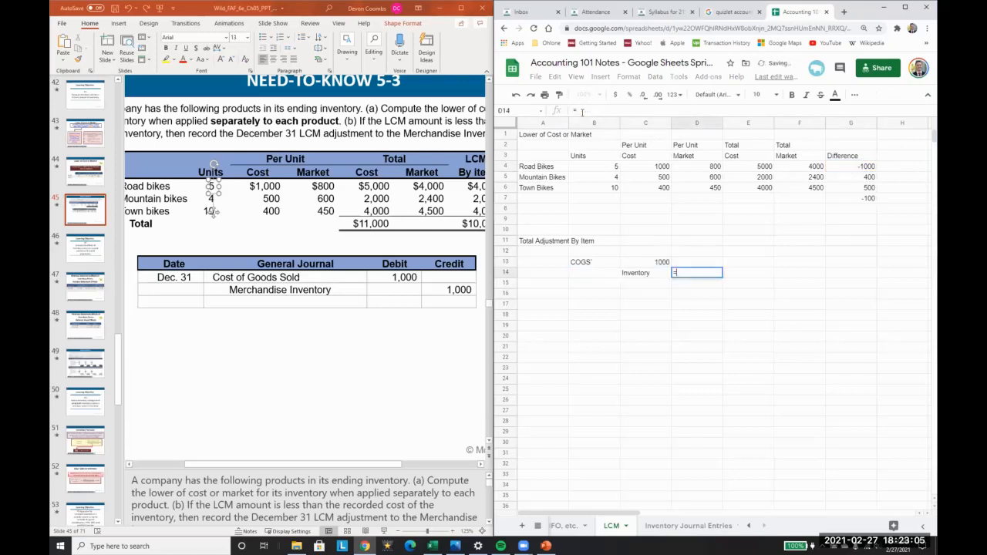
{"action": "left_click", "coordinate": [859, 167]}
{"action": "key", "text": "Return"}
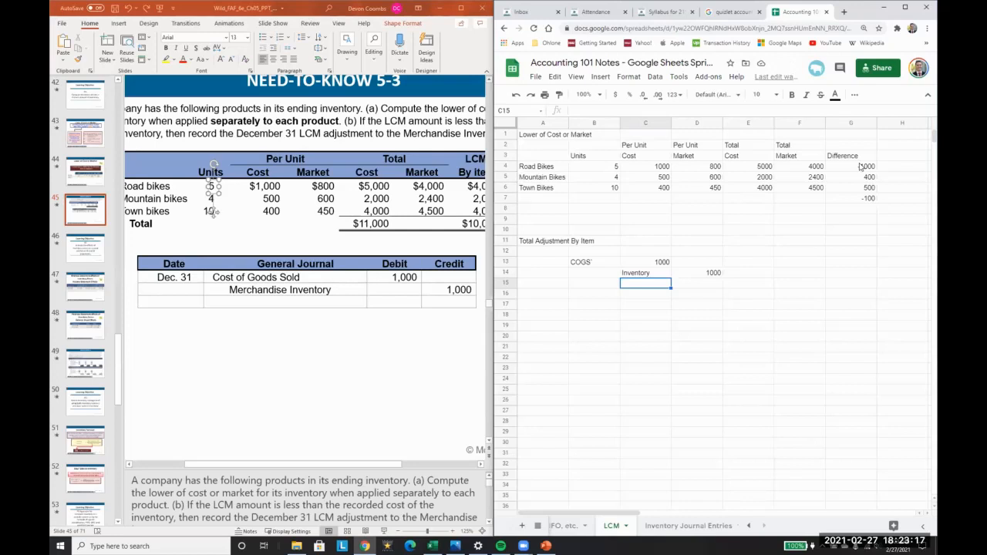
{"action": "key", "text": "Up"}
{"action": "key", "text": "Left"}
{"action": "key", "text": "Up"}
{"action": "key", "text": "Right"}
{"action": "key", "text": "Down"}
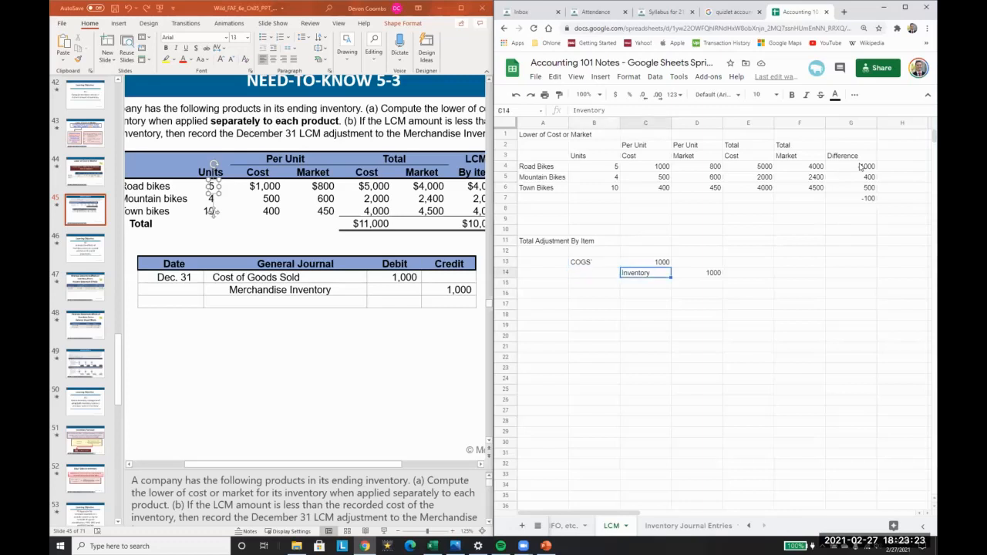
{"action": "key", "text": "Right"}
{"action": "key", "text": "Left"}
{"action": "key", "text": "Up"}
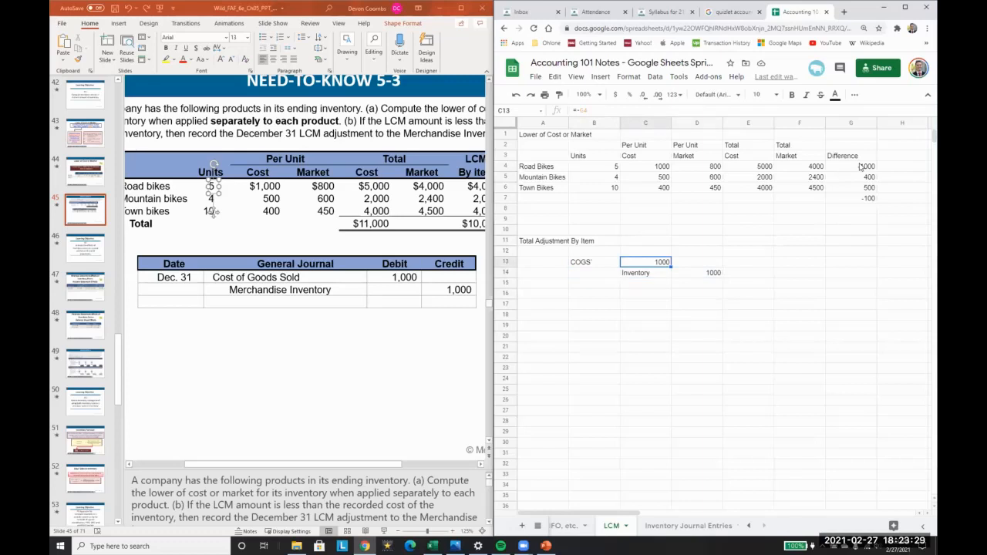
Step: Add the heading 'Total Adjustment by Total Inventory' in A16
{"action": "key", "text": "Down"}
{"action": "key", "text": "Left"}
{"action": "key", "text": "Left"}
{"action": "key", "text": "Down"}
{"action": "key", "text": "Down"}
{"action": "type", "text": "Total by Inventory"}
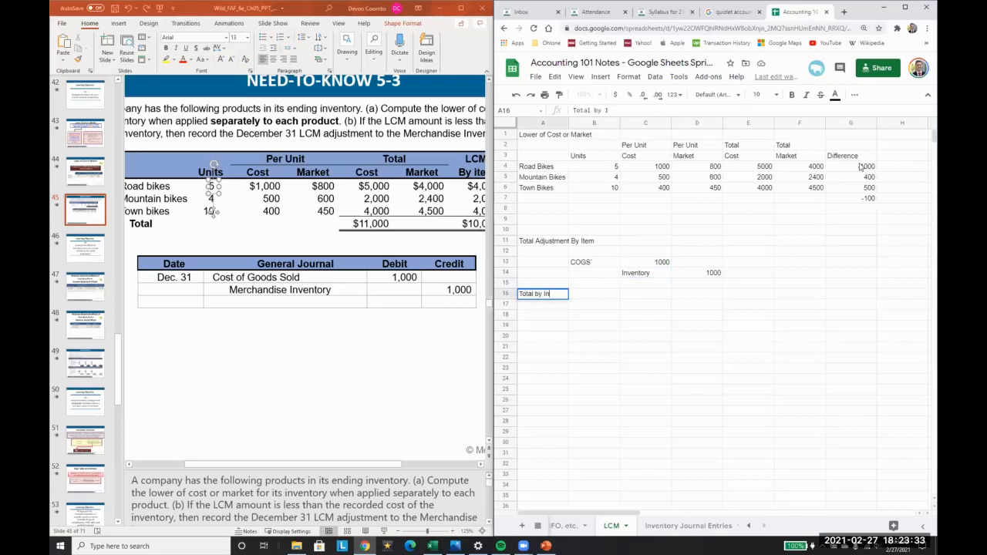
{"action": "key", "text": "BackSpace"}
{"action": "key", "text": "BackSpace"}
{"action": "key", "text": "BackSpace"}
{"action": "key", "text": "BackSpace"}
{"action": "key", "text": "BackSpace"}
{"action": "key", "text": "BackSpace"}
{"action": "key", "text": "BackSpace"}
{"action": "key", "text": "BackSpace"}
{"action": "key", "text": "BackSpace"}
{"action": "key", "text": "BackSpace"}
{"action": "key", "text": "BackSpace"}
{"action": "type", "text": "Adjustmnen"}
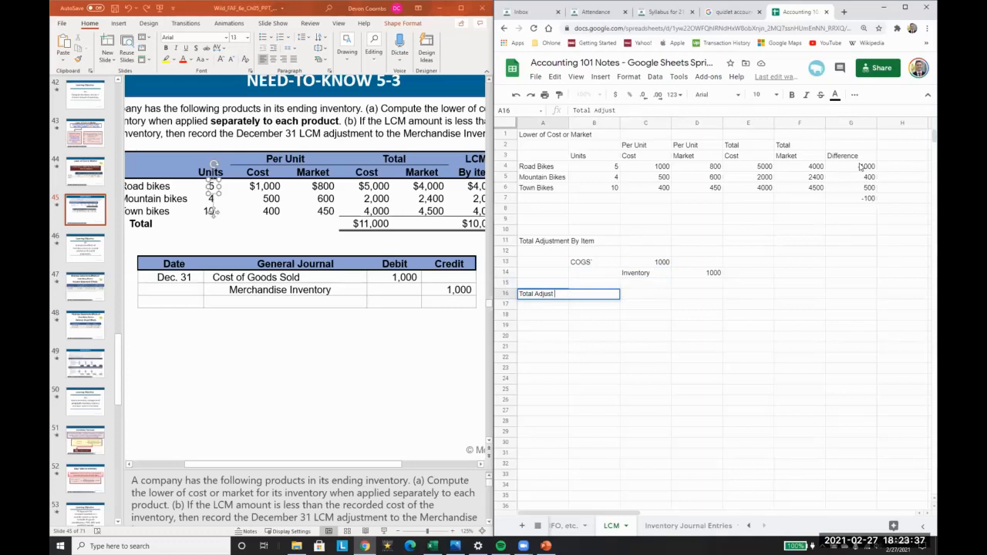
{"action": "key", "text": "BackSpace"}
{"action": "key", "text": "BackSpace"}
{"action": "key", "text": "BackSpace"}
{"action": "type", "text": "ent by Total Inventory"}
{"action": "key", "text": "Return"}
Step: Enter COGS in B18 with amount =-G7 (100) in C18
{"action": "key", "text": "Down"}
{"action": "key", "text": "Right"}
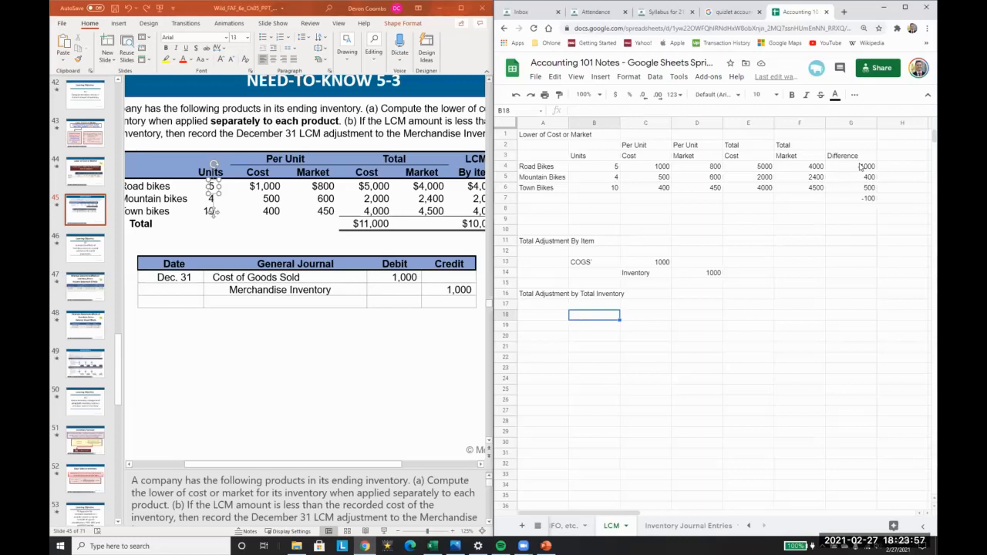
{"action": "type", "text": "="}
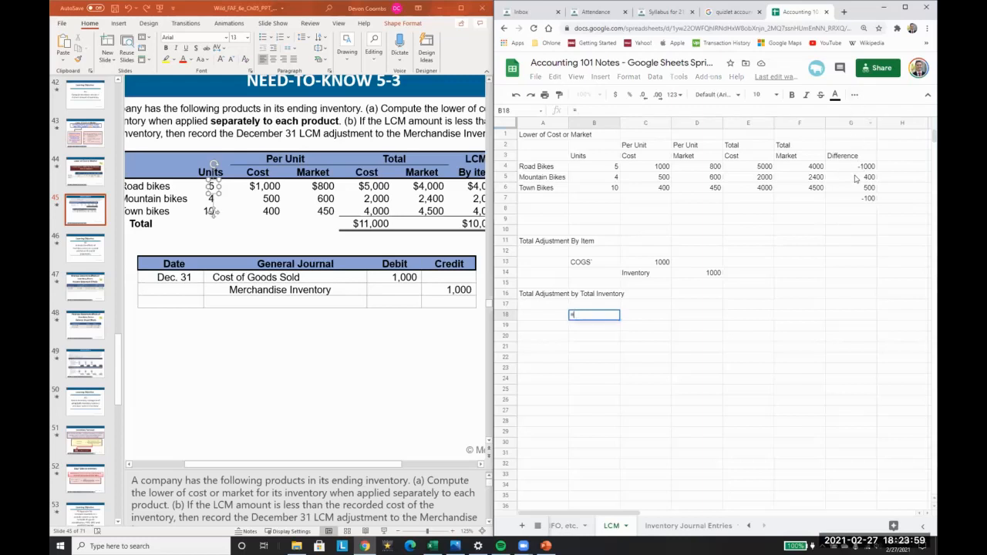
{"action": "left_click", "coordinate": [861, 201]}
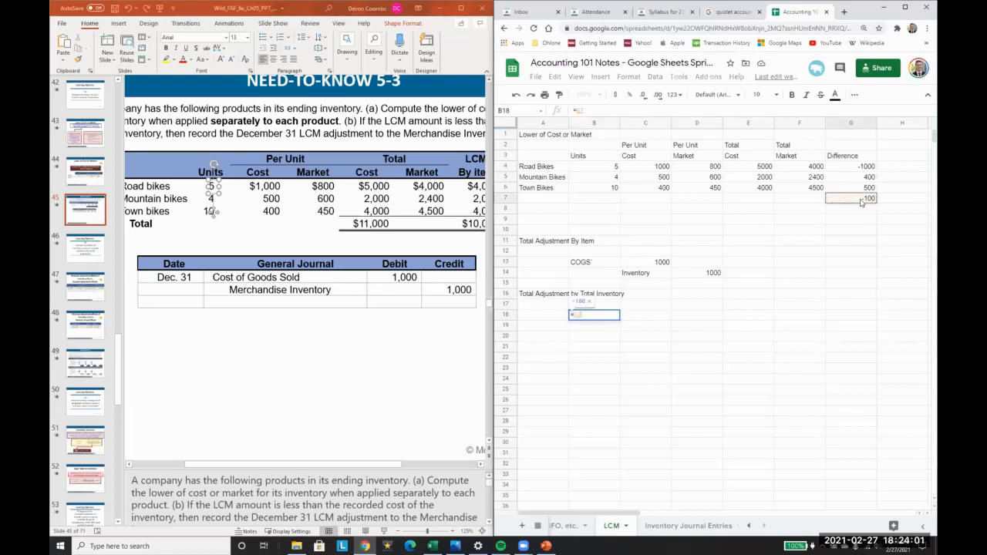
{"action": "key", "text": "BackSpace"}
{"action": "key", "text": "BackSpace"}
{"action": "key", "text": "BackSpace"}
{"action": "type", "text": "COGS"}
{"action": "key", "text": "Tab"}
{"action": "type", "text": "=-"}
{"action": "left_click", "coordinate": [861, 201]}
{"action": "key", "text": "Return"}
Step: Credit Inventory in C19 with =-G7 (positive 100) in D19
{"action": "type", "text": "Inventory"}
{"action": "key", "text": "Tab"}
{"action": "type", "text": "="}
{"action": "left_click", "coordinate": [861, 200]}
{"action": "key", "text": "Return"}
{"action": "key", "text": "Right"}
{"action": "key", "text": "Right"}
{"action": "key", "text": "Left"}
{"action": "key", "text": "Up"}
{"action": "left_click", "coordinate": [578, 111]}
{"action": "type", "text": "-"}
{"action": "key", "text": "Return"}
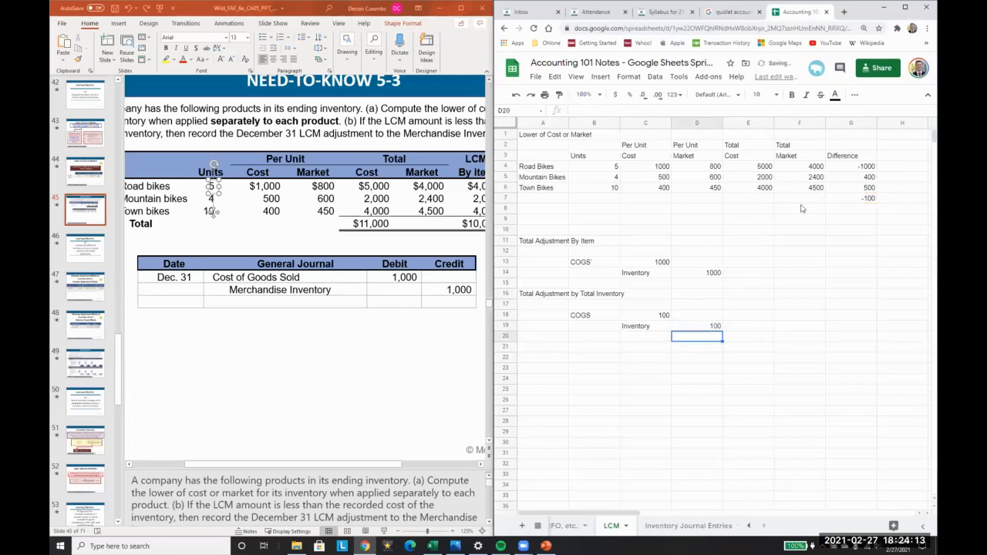
Step: Inspect the SUM formulas for total cost, total market and the difference total
{"action": "left_click", "coordinate": [740, 166]}
{"action": "key", "text": "Right"}
{"action": "key", "text": "Right"}
{"action": "key", "text": "Down"}
{"action": "key", "text": "Down"}
{"action": "key", "text": "Down"}
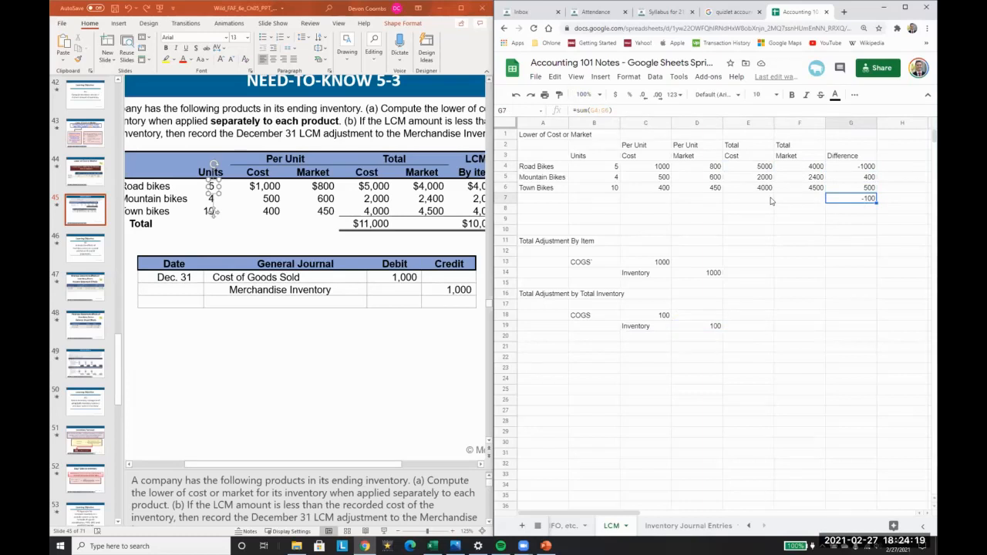
{"action": "key", "text": "Left"}
{"action": "key", "text": "Up"}
{"action": "key", "text": "Up"}
{"action": "key", "text": "Up"}
{"action": "key", "text": "shift+Down"}
{"action": "key", "text": "shift+Down"}
{"action": "key", "text": "Left"}
{"action": "key", "text": "shift+Down"}
{"action": "key", "text": "shift+Down"}
{"action": "key", "text": "shift+Down"}
{"action": "key", "text": "Right"}
{"action": "key", "text": "Right"}
{"action": "key", "text": "Down"}
{"action": "key", "text": "Down"}
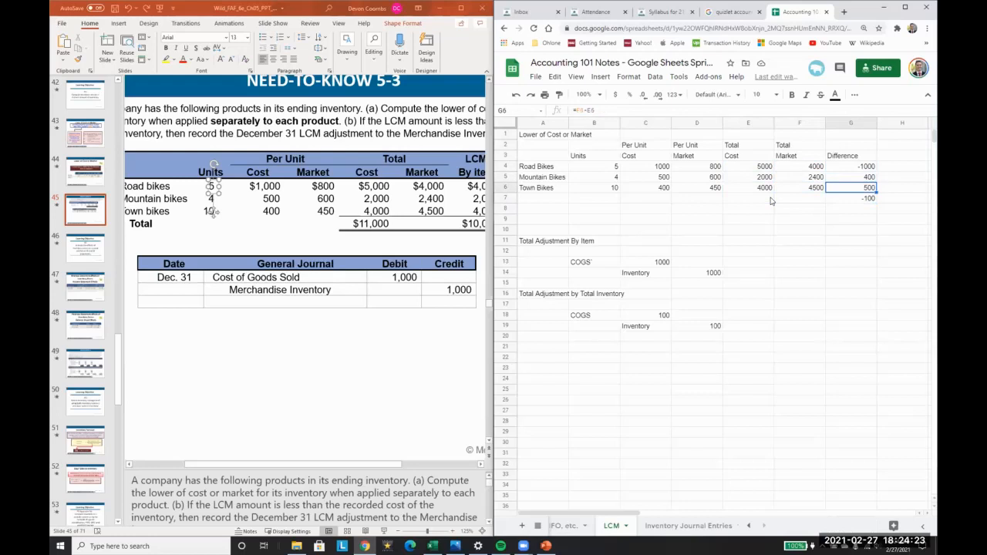
{"action": "key", "text": "Down"}
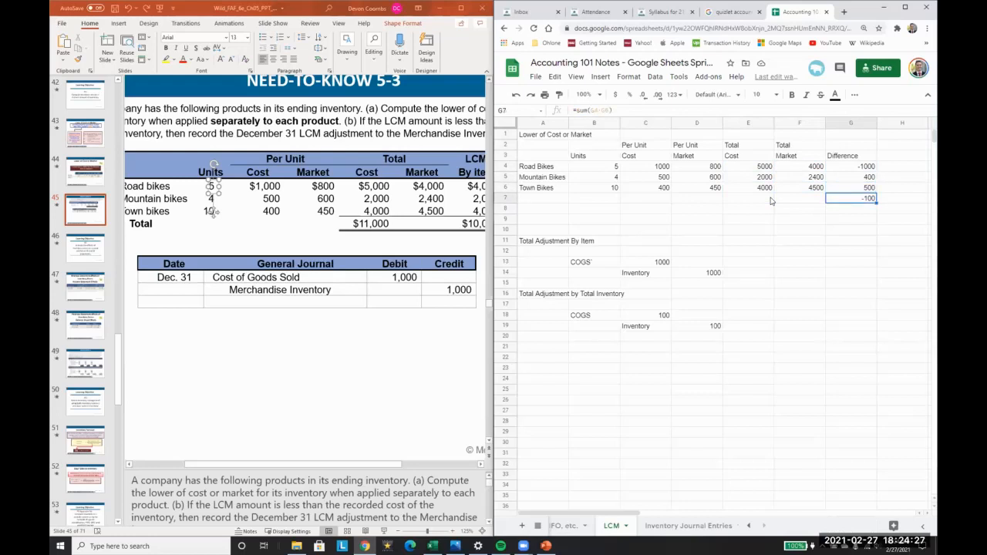
Step: Sum total cost in E7 with =SUM(E4:E6) (11000) and copy it to F7 (10900)
{"action": "key", "text": "Left"}
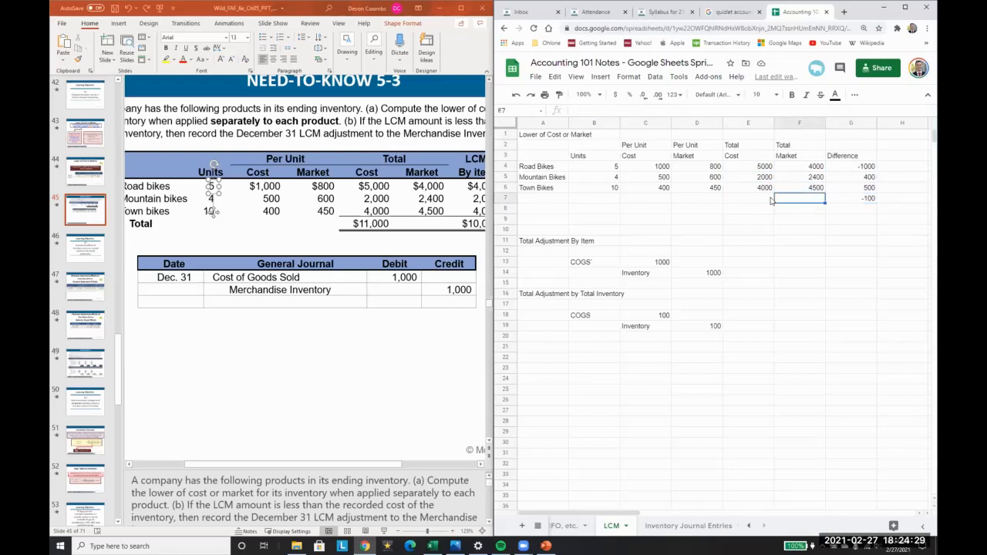
{"action": "key", "text": "Left"}
{"action": "type", "text": "=sum("}
{"action": "key", "text": "Up"}
{"action": "key", "text": "shift+Up"}
{"action": "key", "text": "shift+Up"}
{"action": "key", "text": "Return"}
{"action": "key", "text": "Up"}
{"action": "key", "text": "ctrl+c"}
{"action": "key", "text": "Right"}
{"action": "key", "text": "ctrl+v"}
{"action": "key", "text": "Down"}
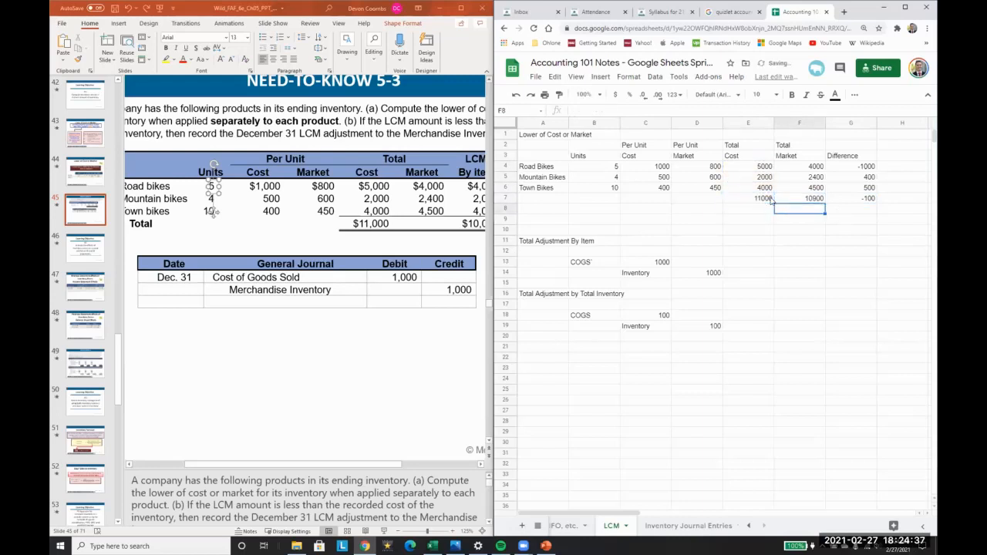
Step: Enter =F7-E7 in F8 for a total difference of -100
{"action": "type", "text": "="}
{"action": "key", "text": "Up"}
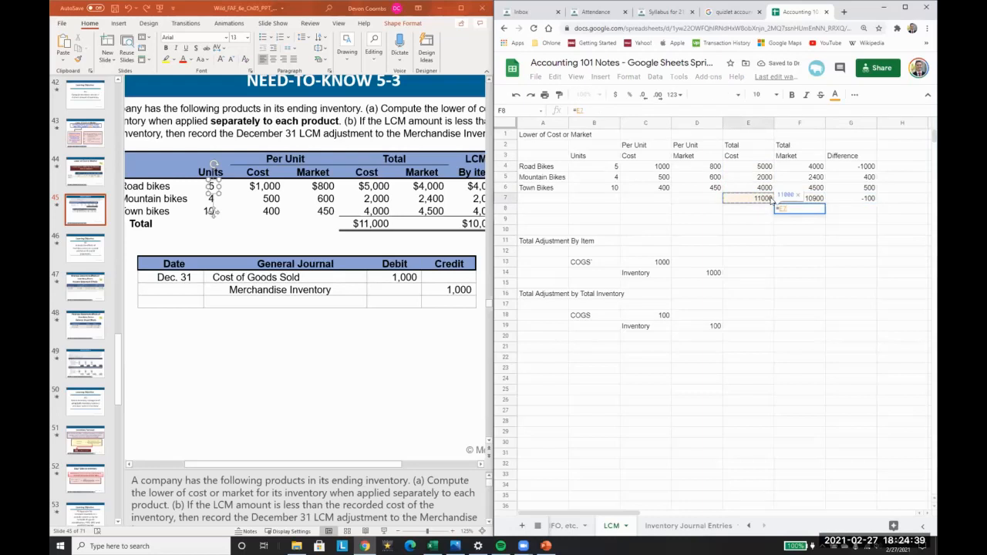
{"action": "key", "text": "Escape"}
{"action": "type", "text": "="}
{"action": "key", "text": "Up"}
{"action": "key", "text": "Up"}
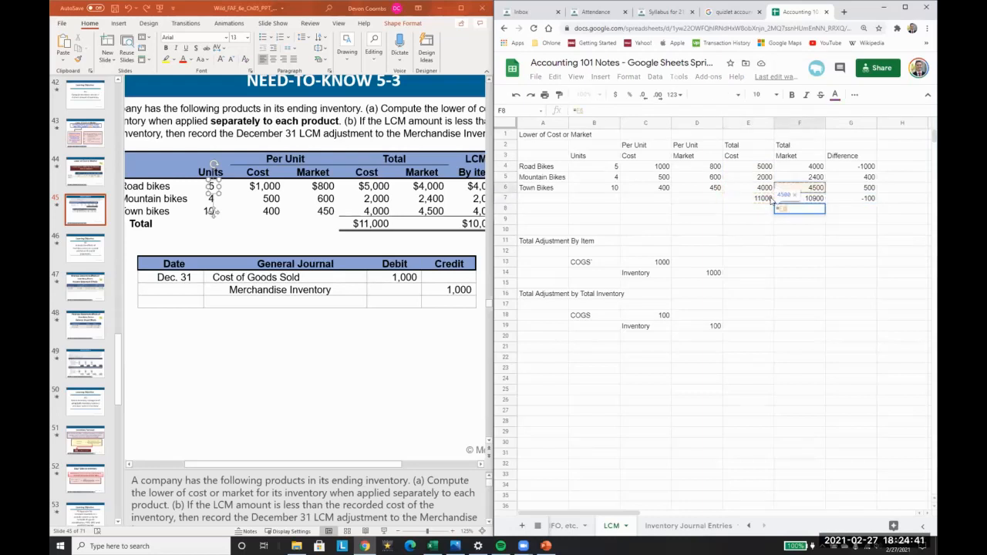
{"action": "key", "text": "Down"}
{"action": "type", "text": "-"}
{"action": "left_click", "coordinate": [763, 199]}
{"action": "key", "text": "Return"}
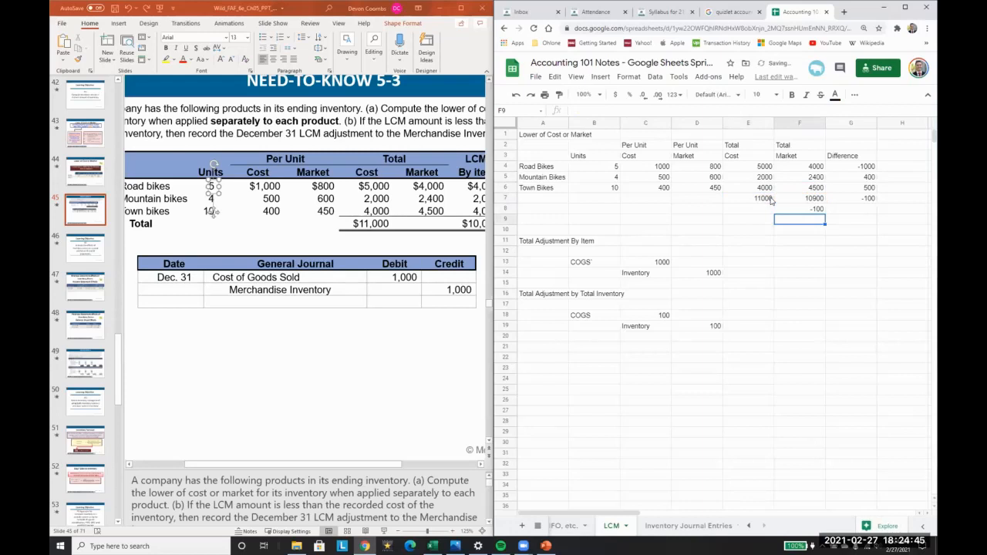
{"action": "left_click", "coordinate": [534, 232]}
{"action": "left_click", "coordinate": [545, 305]}
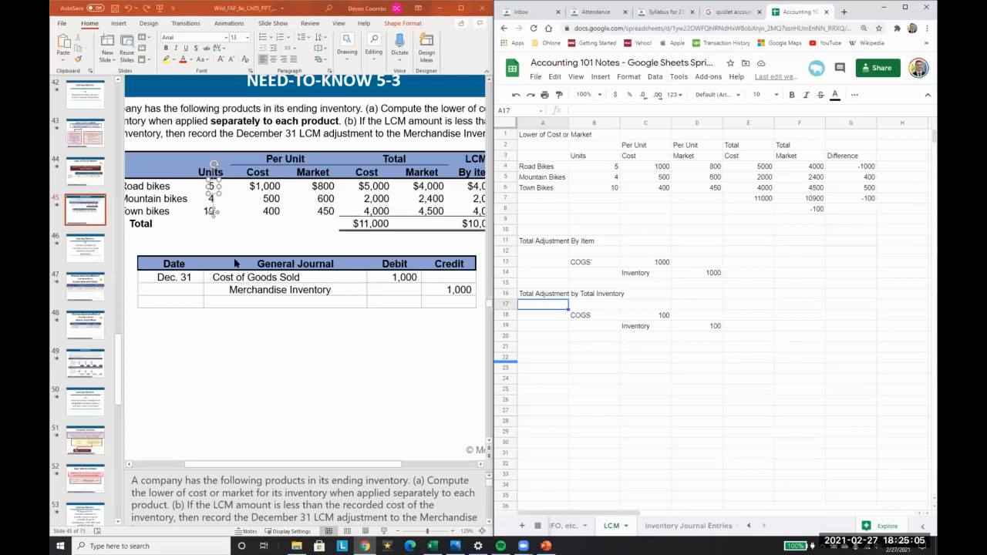
Step: Move from slide 46 (Learning Objective A2) to slide 47, Financial Statement Effects of Inventory Errors
{"action": "left_click", "coordinate": [94, 256]}
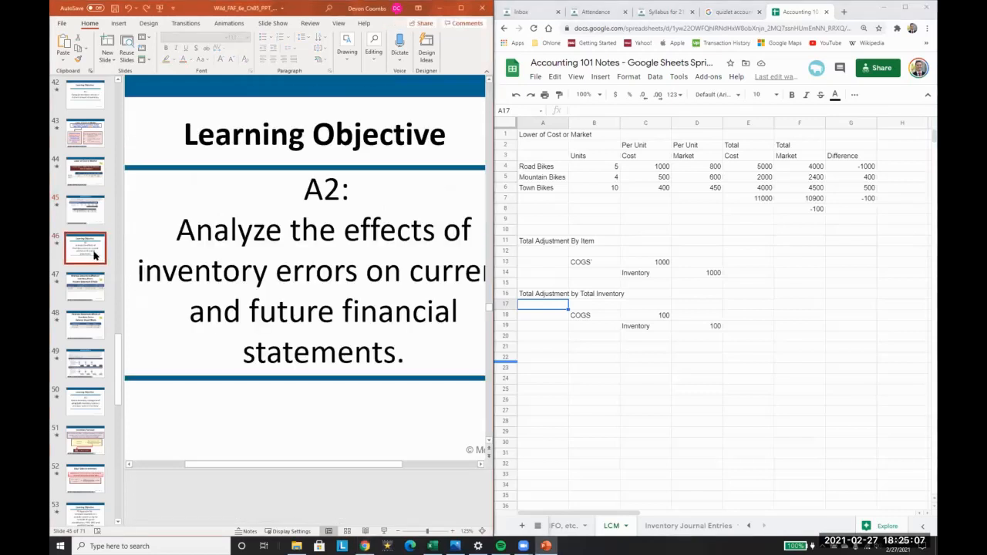
{"action": "scroll", "coordinate": [271, 283], "scroll_direction": "down", "scroll_amount": 4}
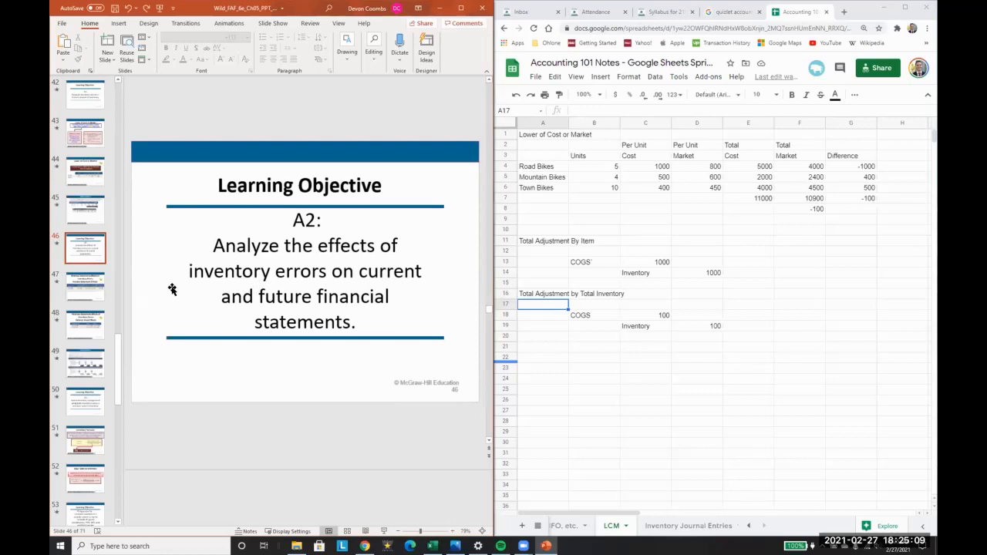
{"action": "left_click", "coordinate": [89, 287]}
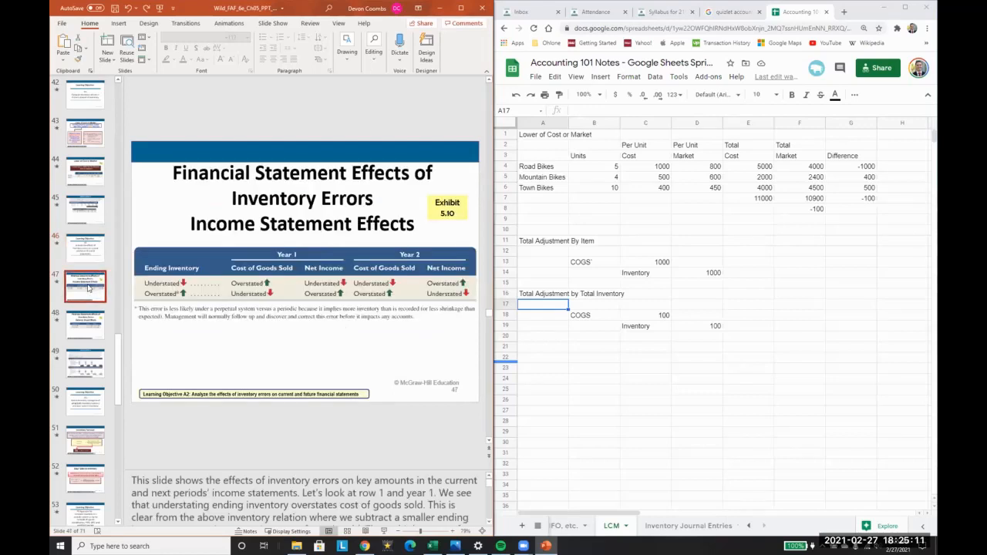